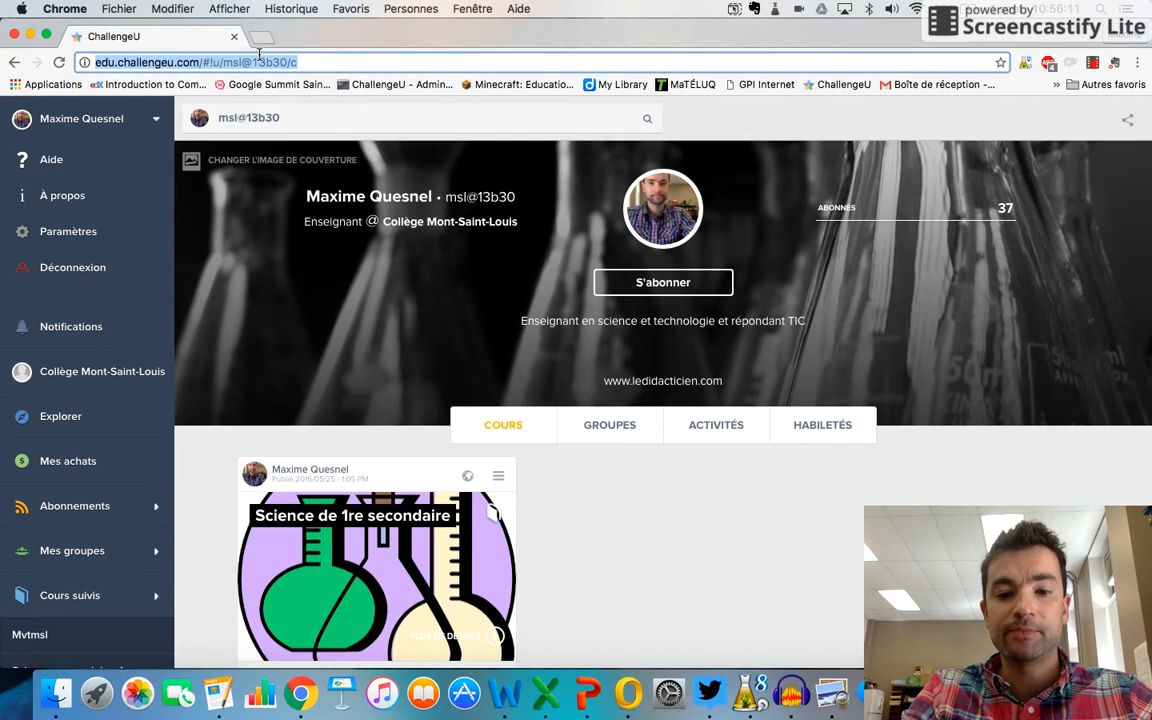
- Open the bubbl.us website and start brainstorming without signing in
type("bubbl.us")
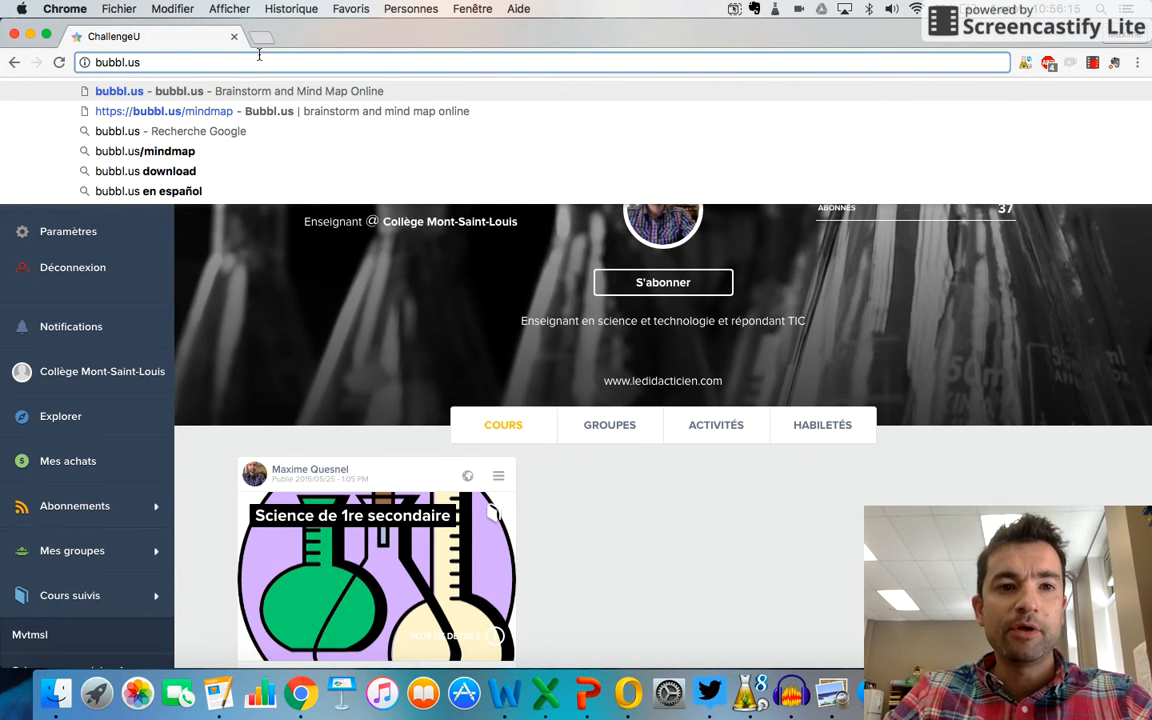
key("Left")
key("Left")
key("Left")
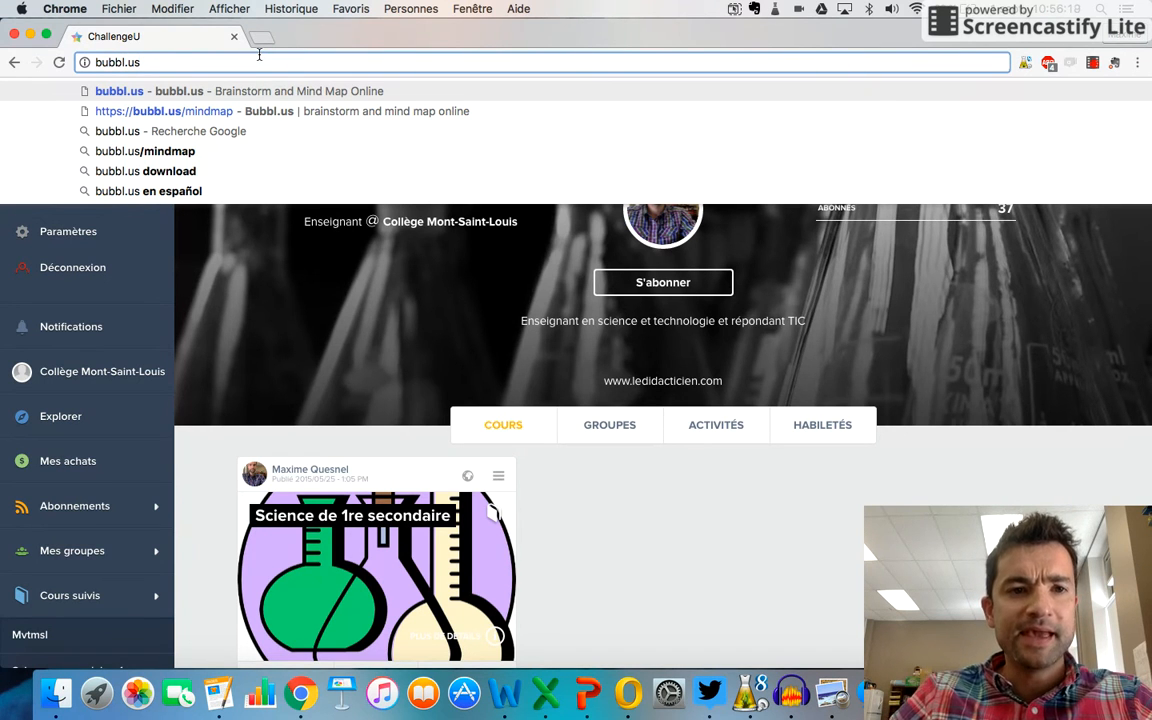
key("Return")
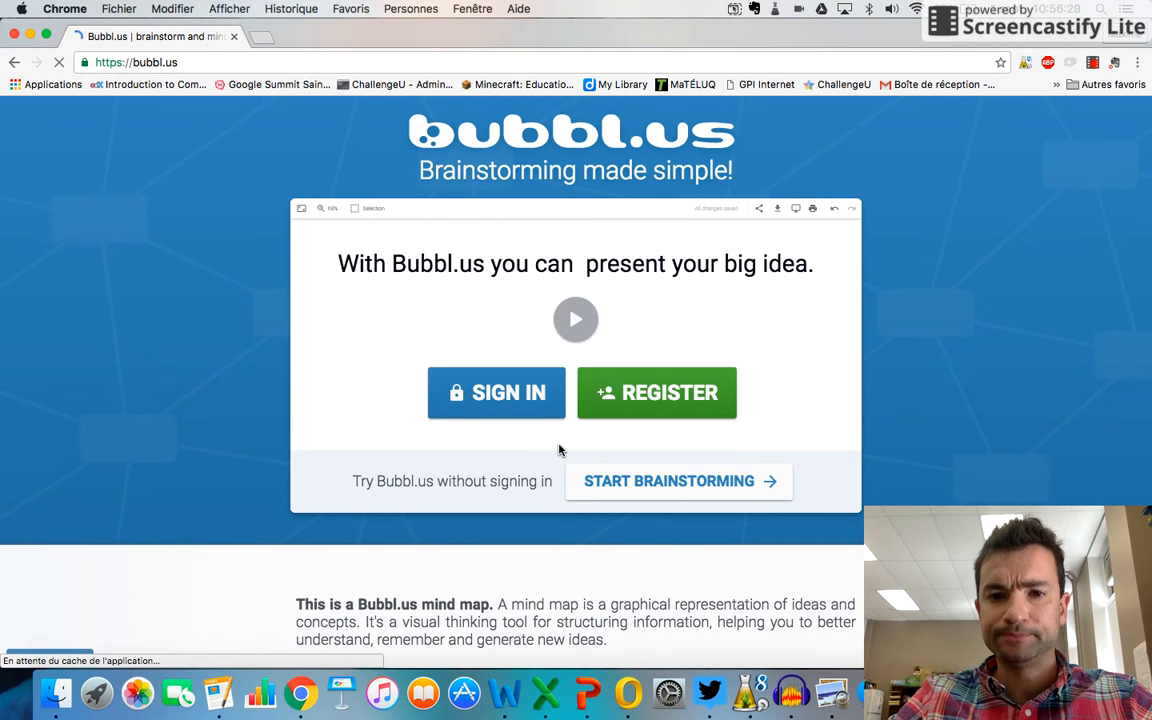
left_click(624, 486)
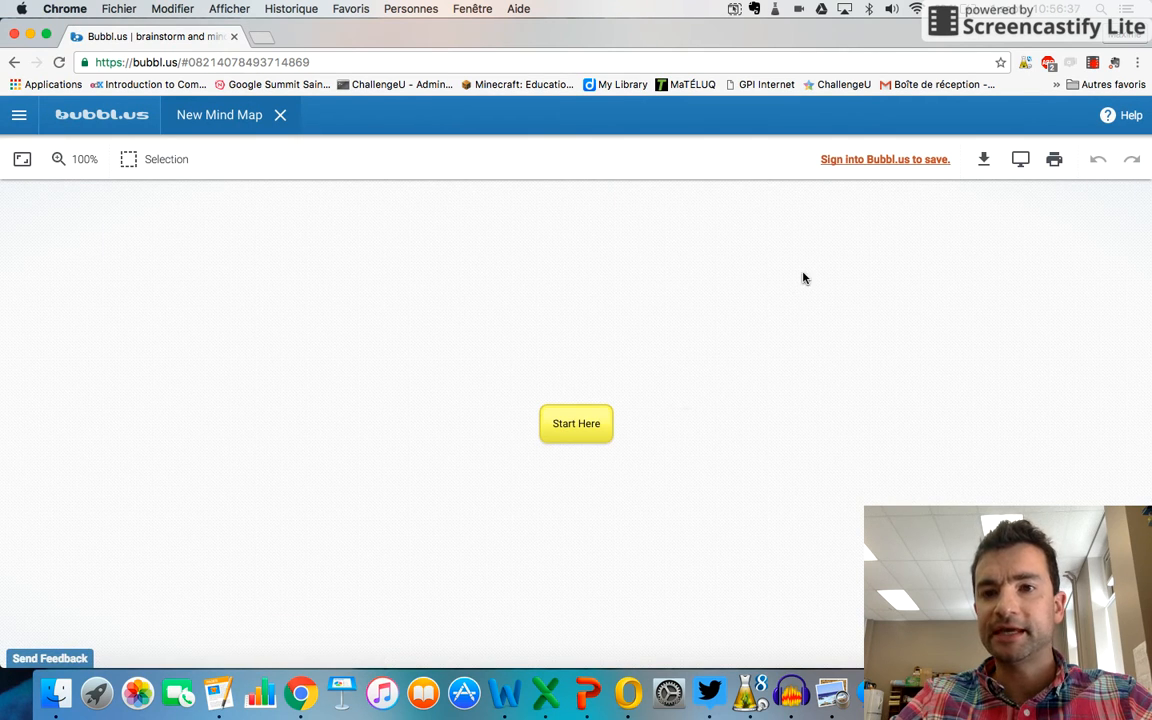
- Sign in to save mind maps, using the first listed Google account
left_click(871, 162)
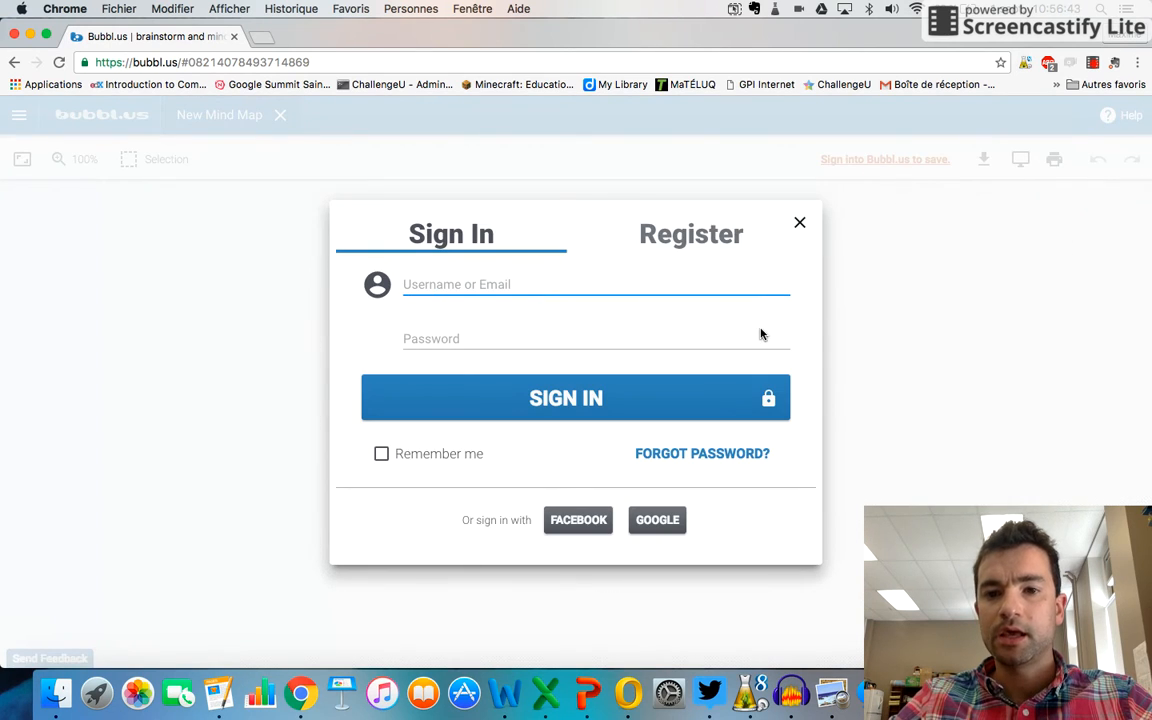
left_click(665, 520)
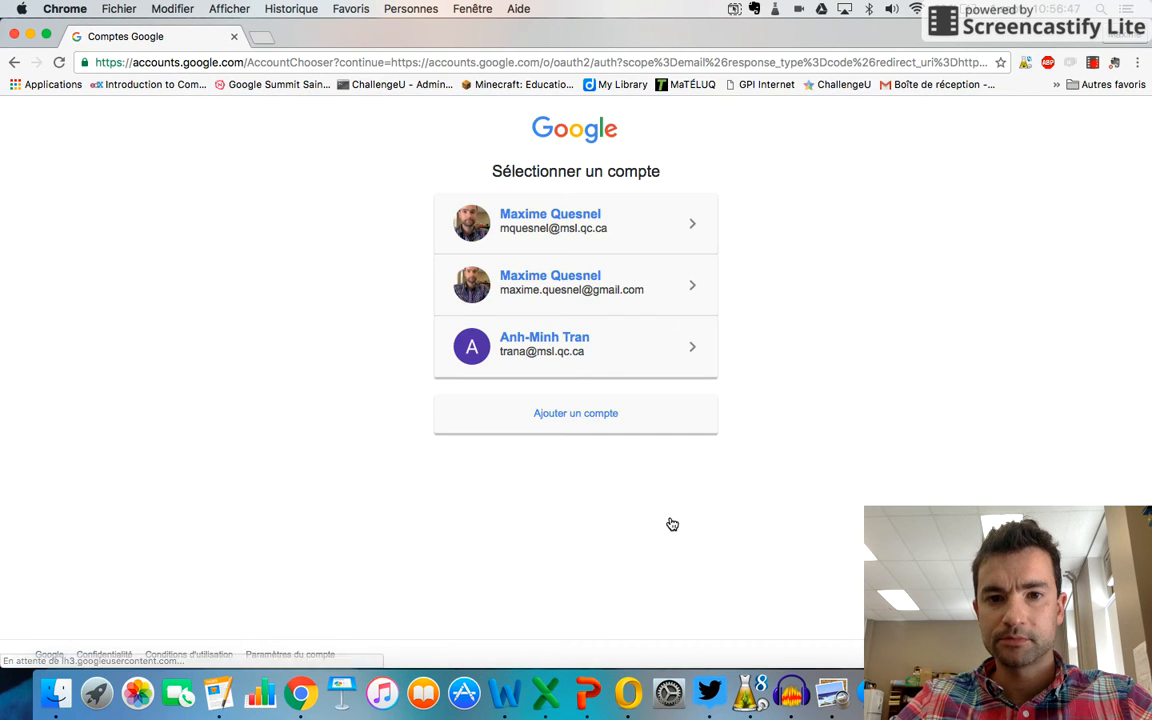
left_click(649, 232)
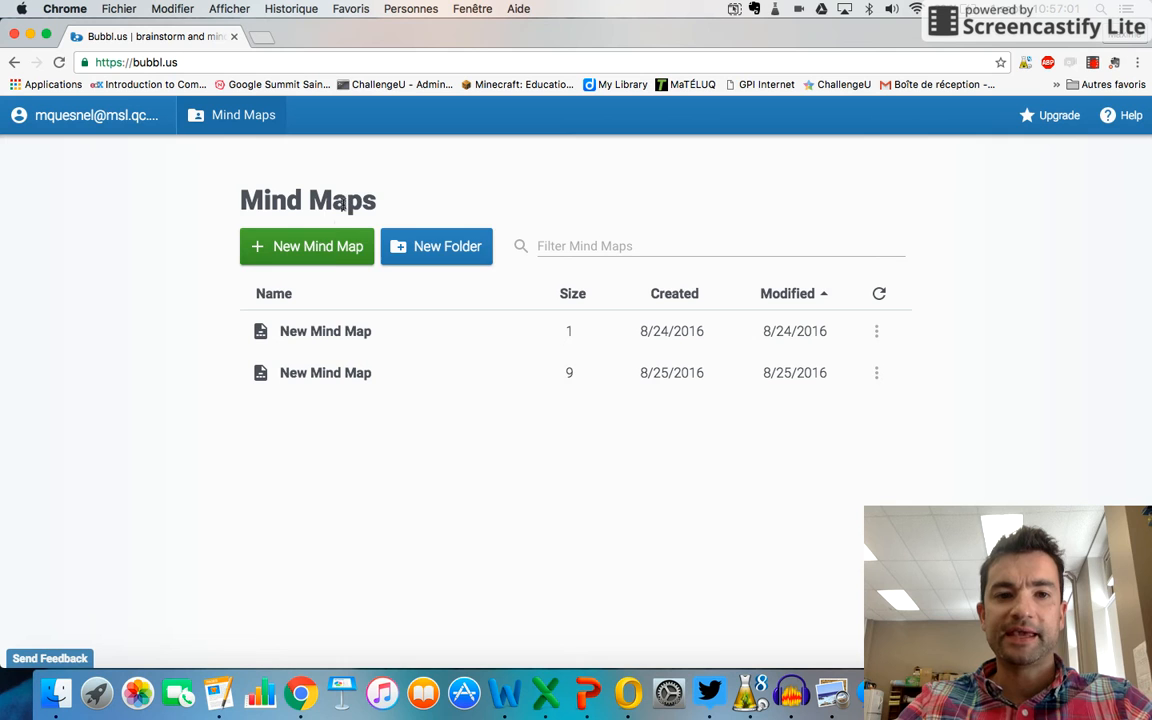
- Create a new mind map and replace the starting bubble's text with "Propriétés de la matière"
left_click(333, 256)
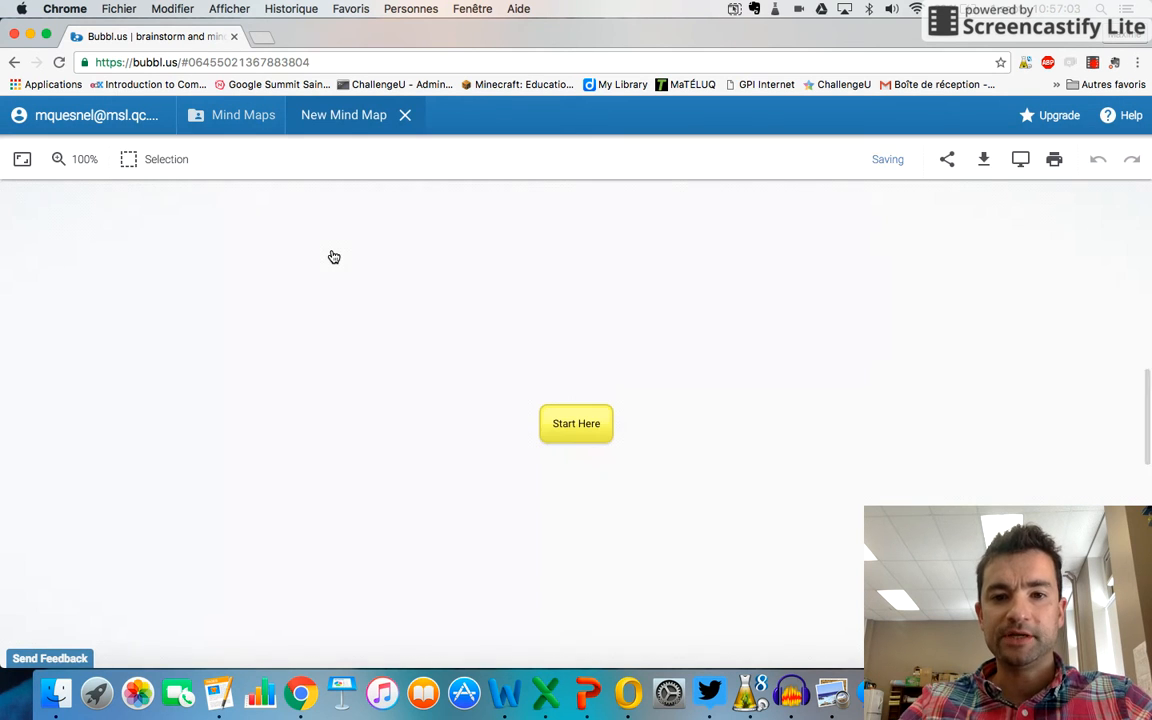
left_click(568, 423)
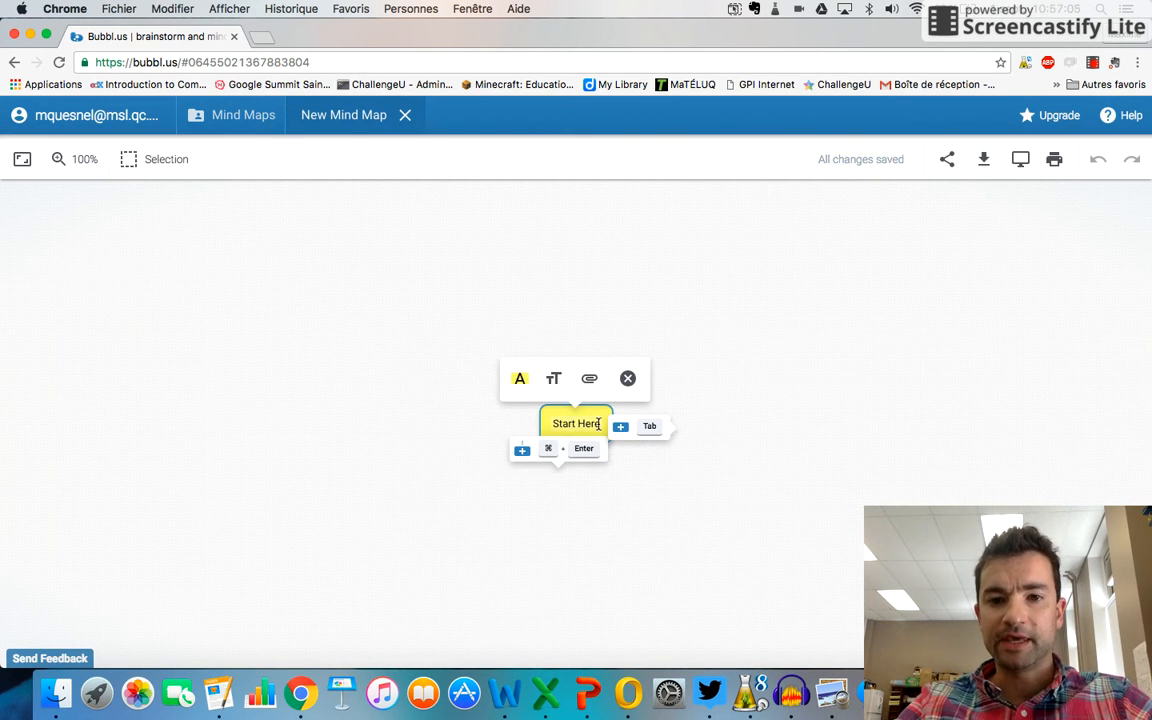
left_click_drag(598, 424, 524, 425)
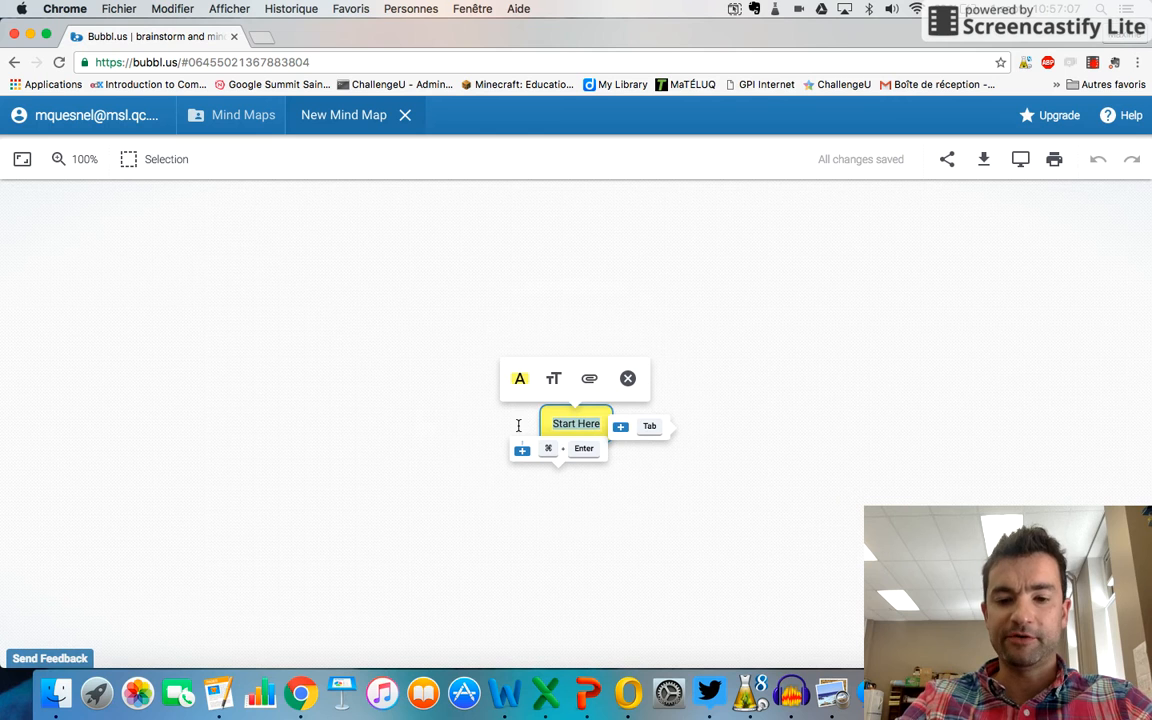
type("Propriétés")
key("BackSpace")
key("BackSpace")
type("és de la matièr")
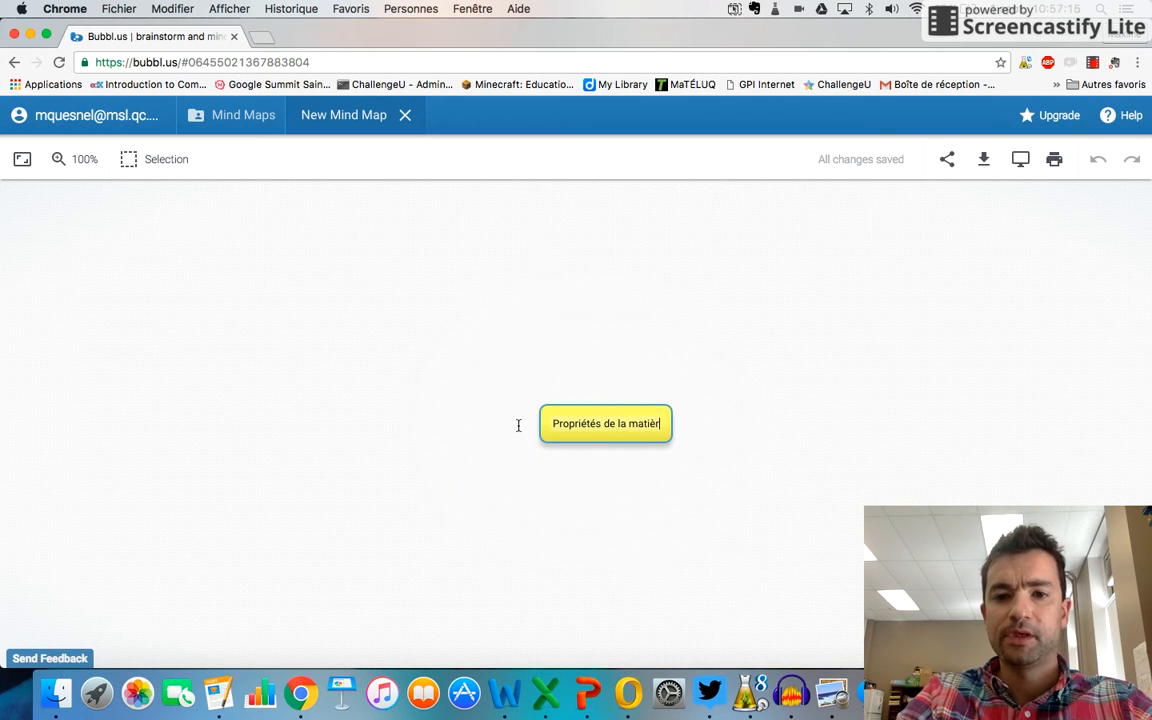
type("e")
left_click(581, 507)
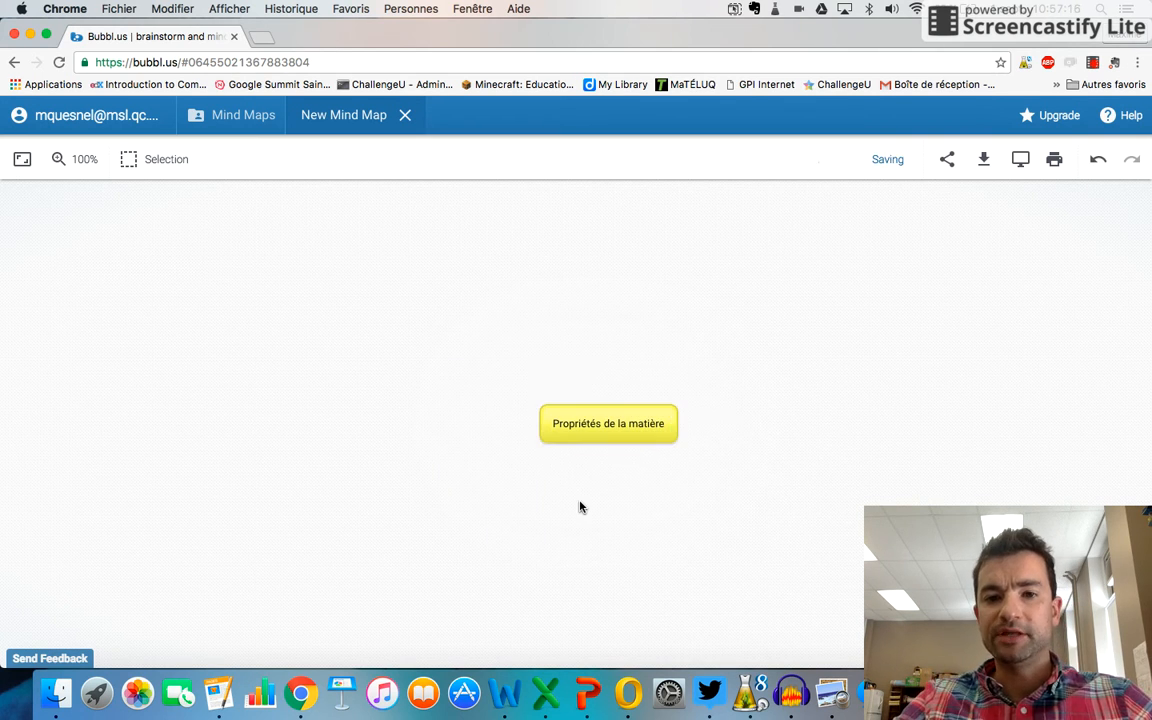
- Add a child bubble reading "Masse" beneath the "Propriétés de la matière" bubble
left_click(621, 420)
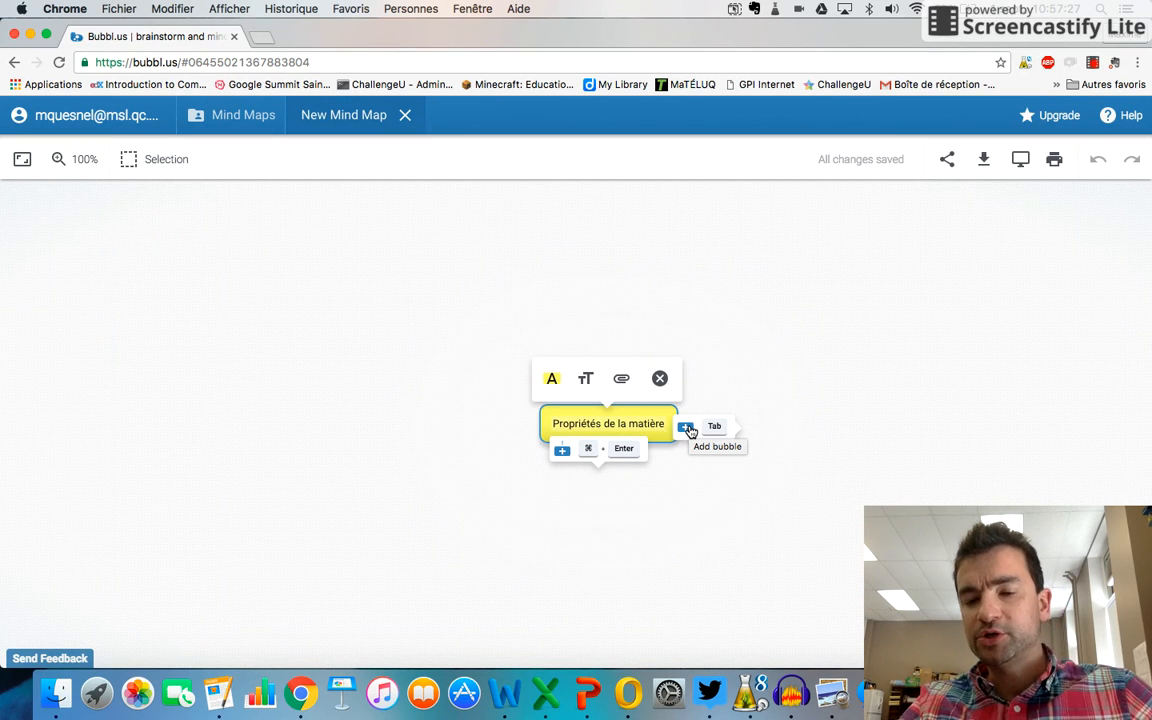
left_click(563, 452)
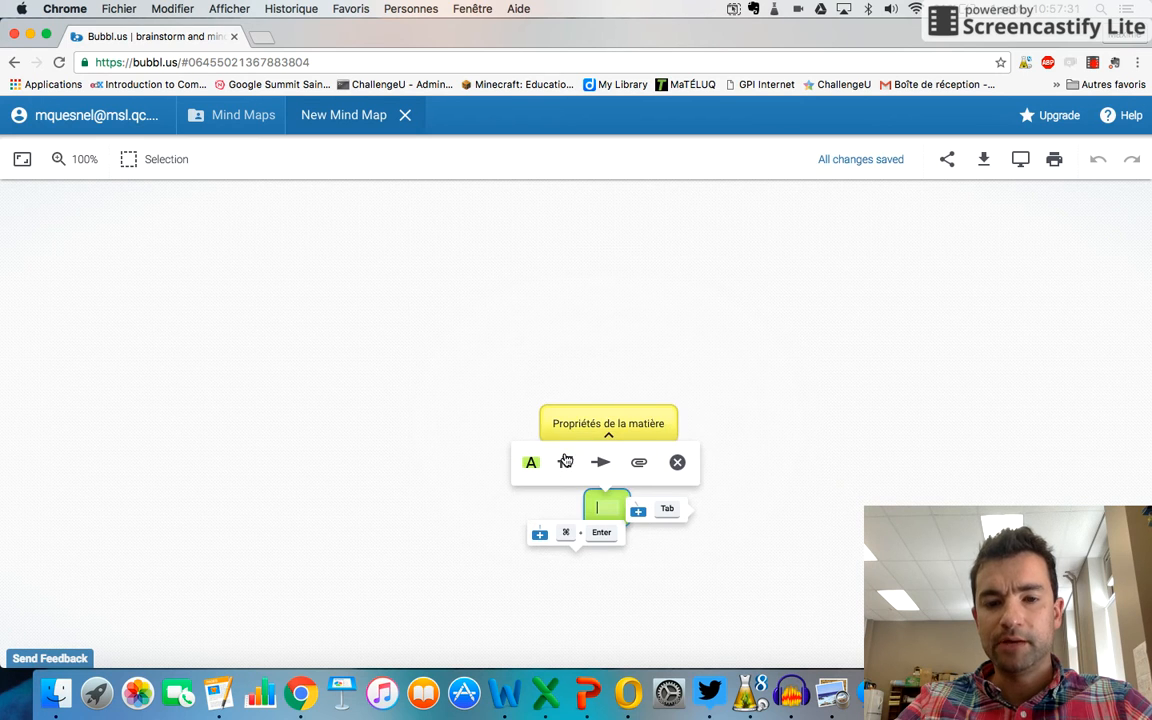
type("Masse")
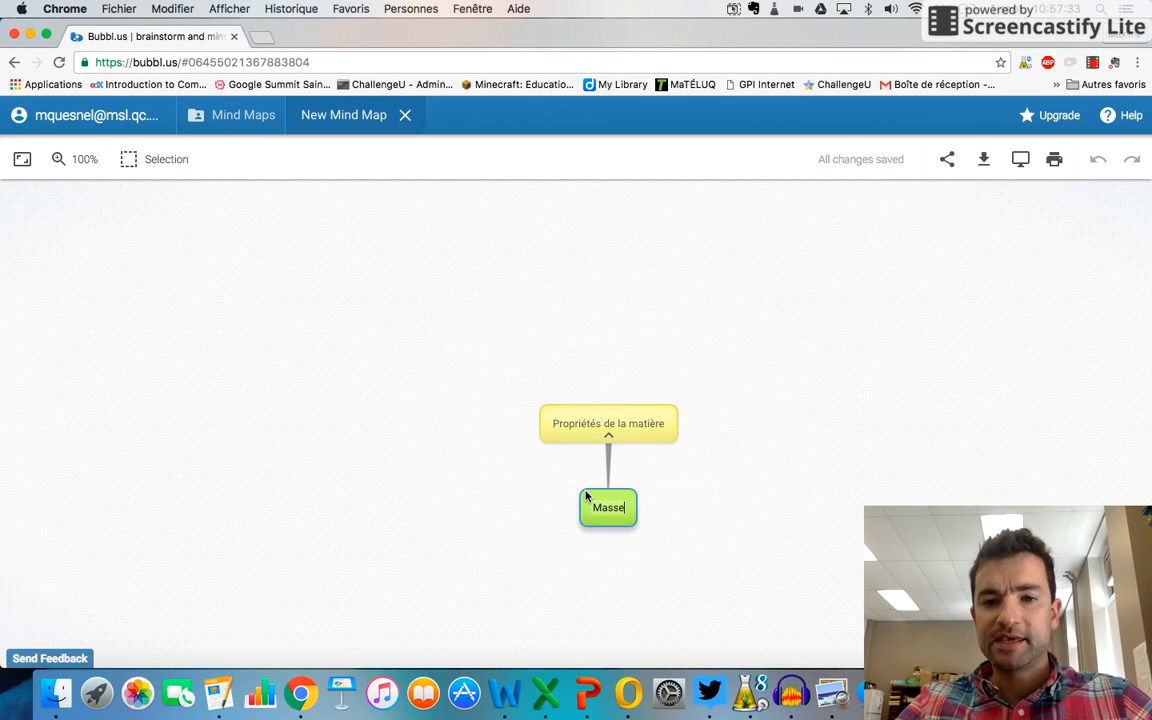
key("Tab")
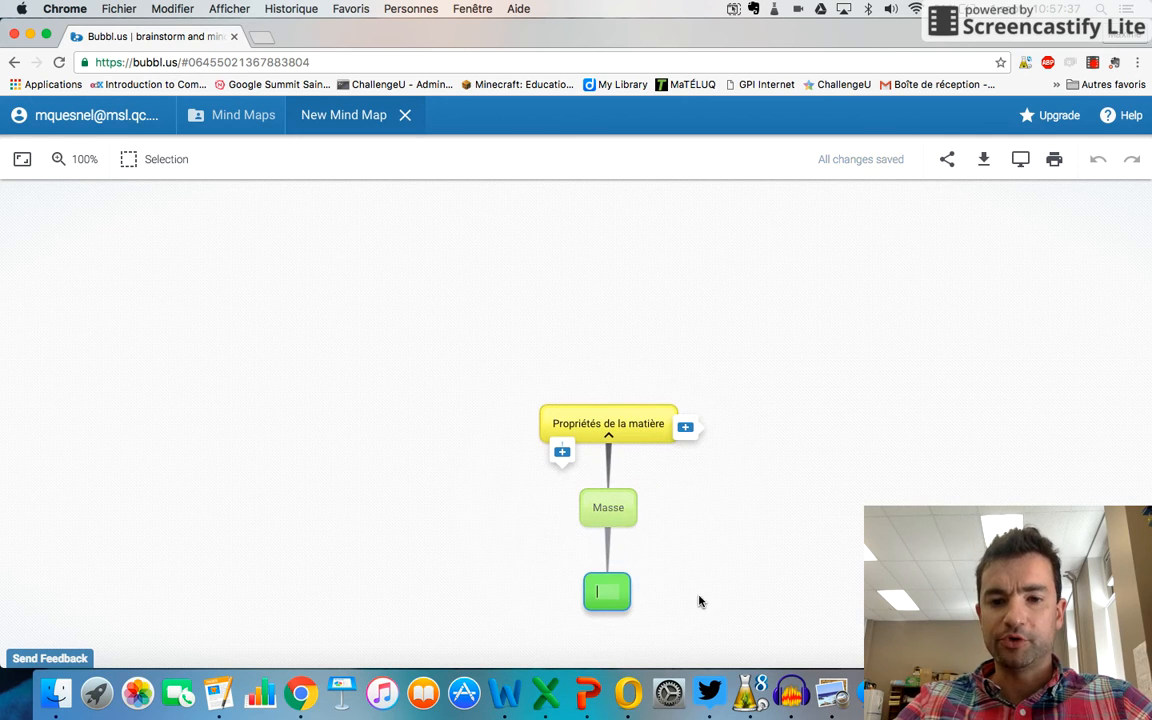
mouse_move(613, 591)
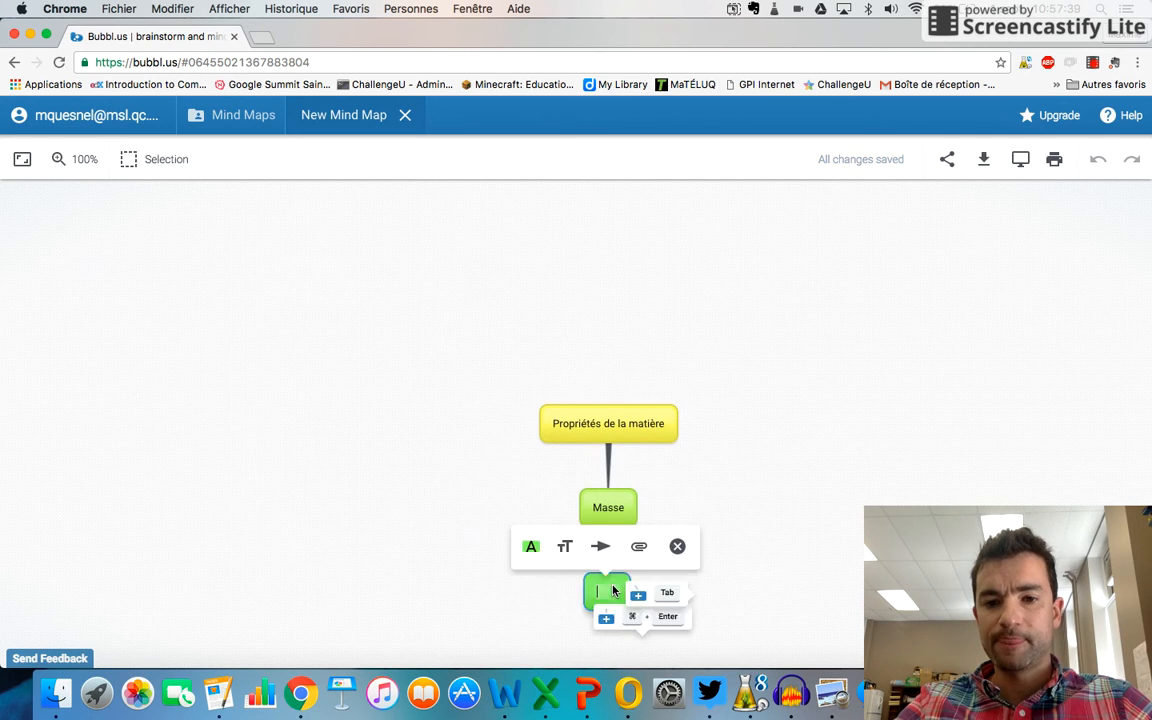
left_click(677, 547)
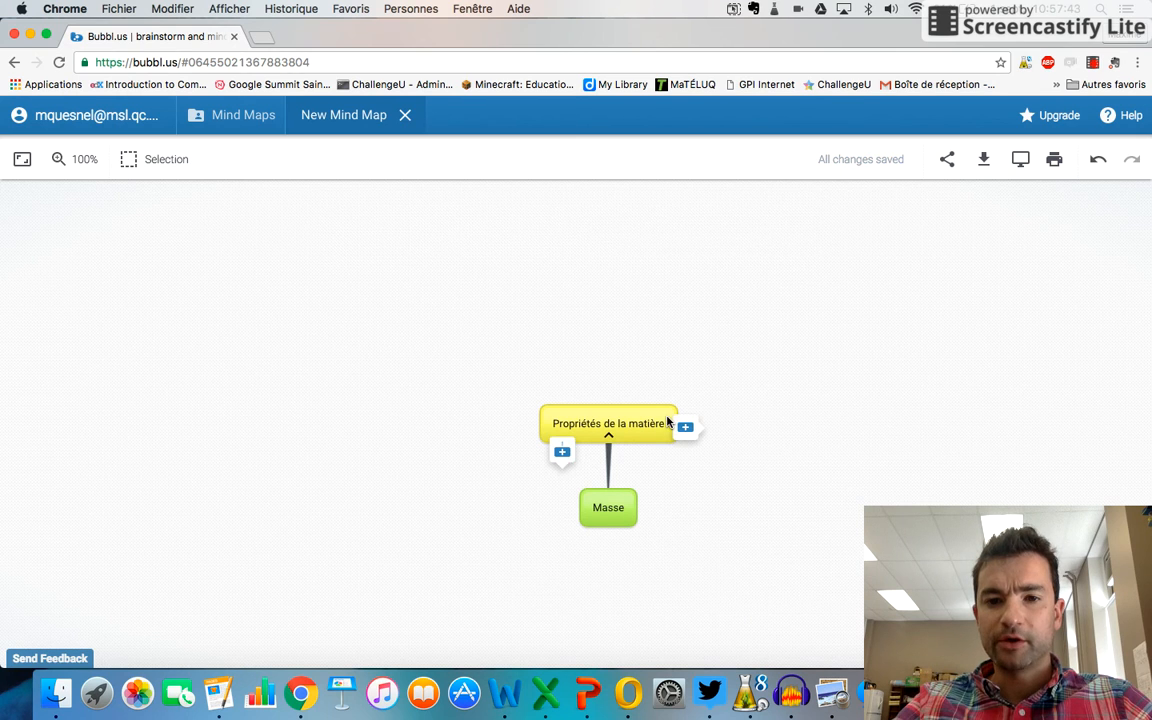
- Add two more child bubbles to "Propriétés de la matière", reading "Volume" and "Température"
left_click(563, 453)
type("V")
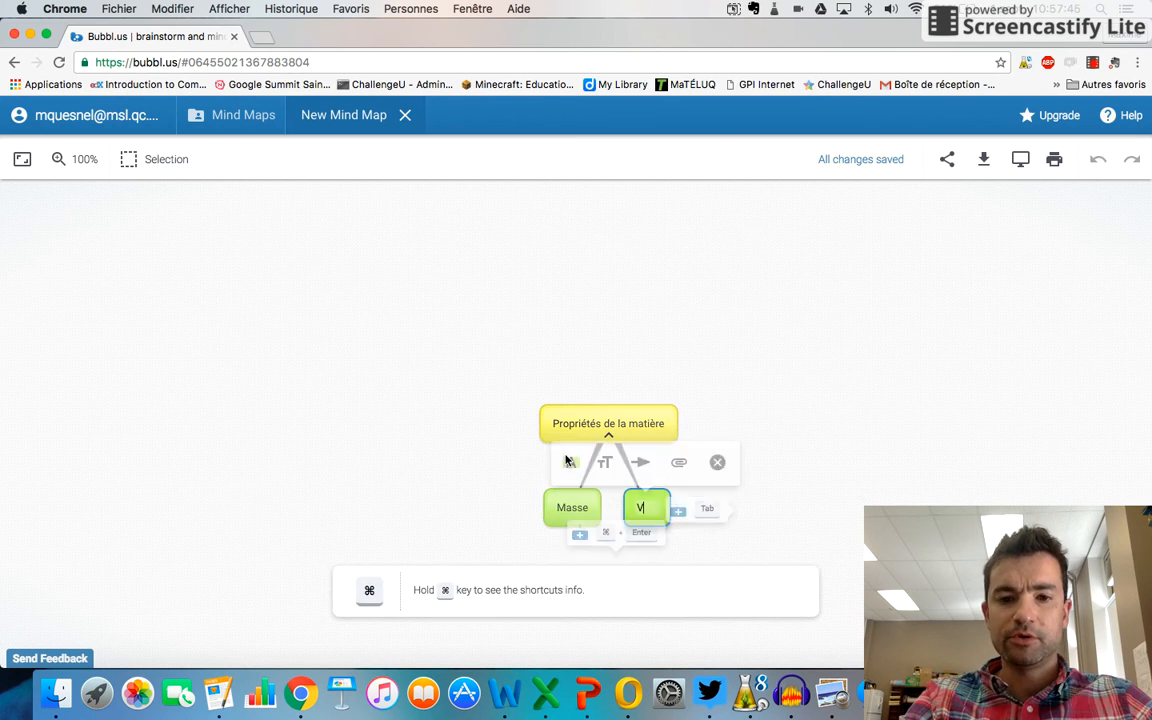
type("olume")
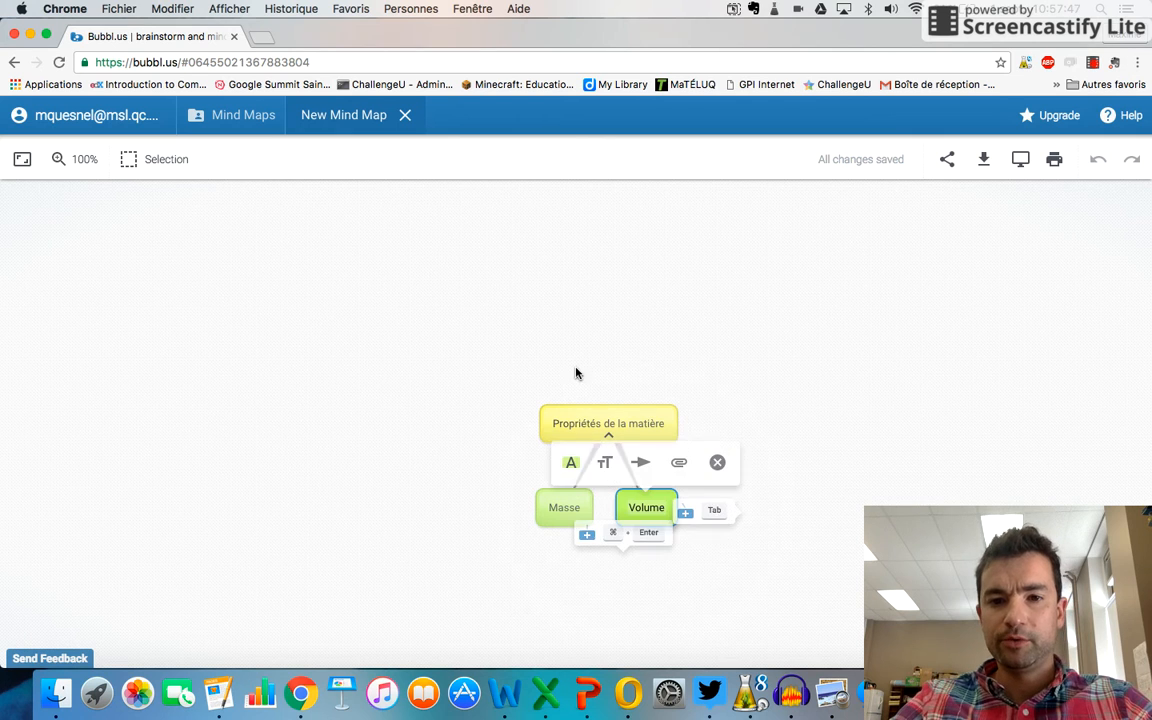
left_click(483, 505)
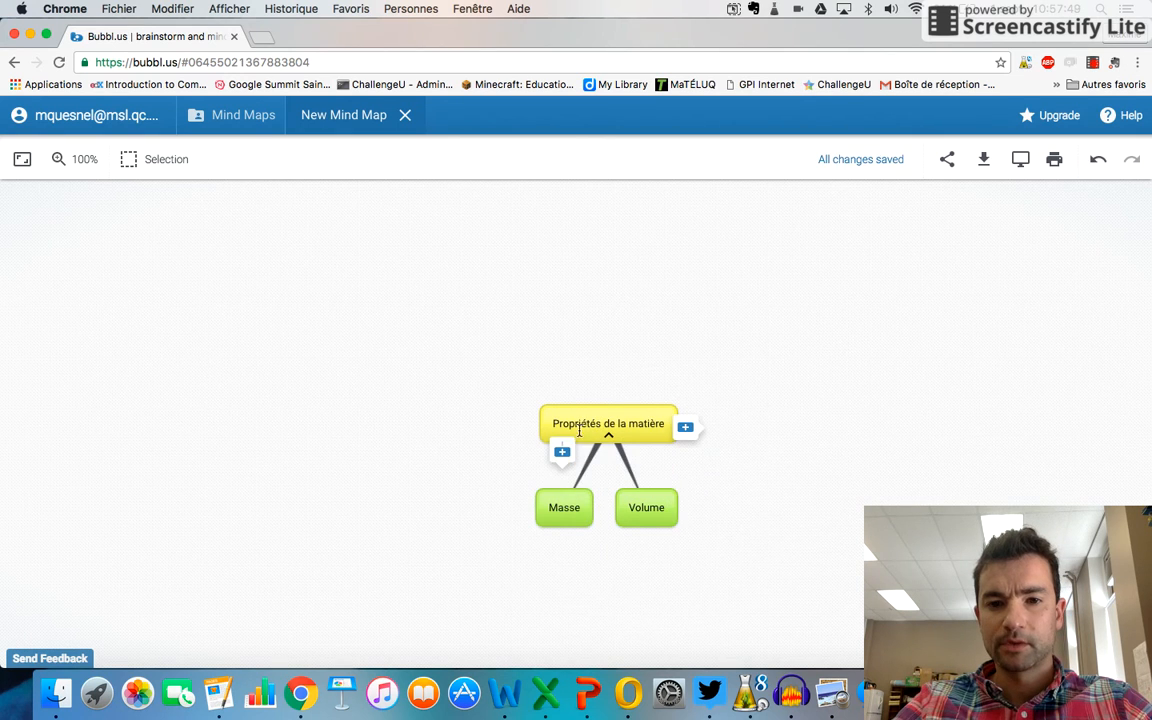
left_click(563, 453)
type("Tem")
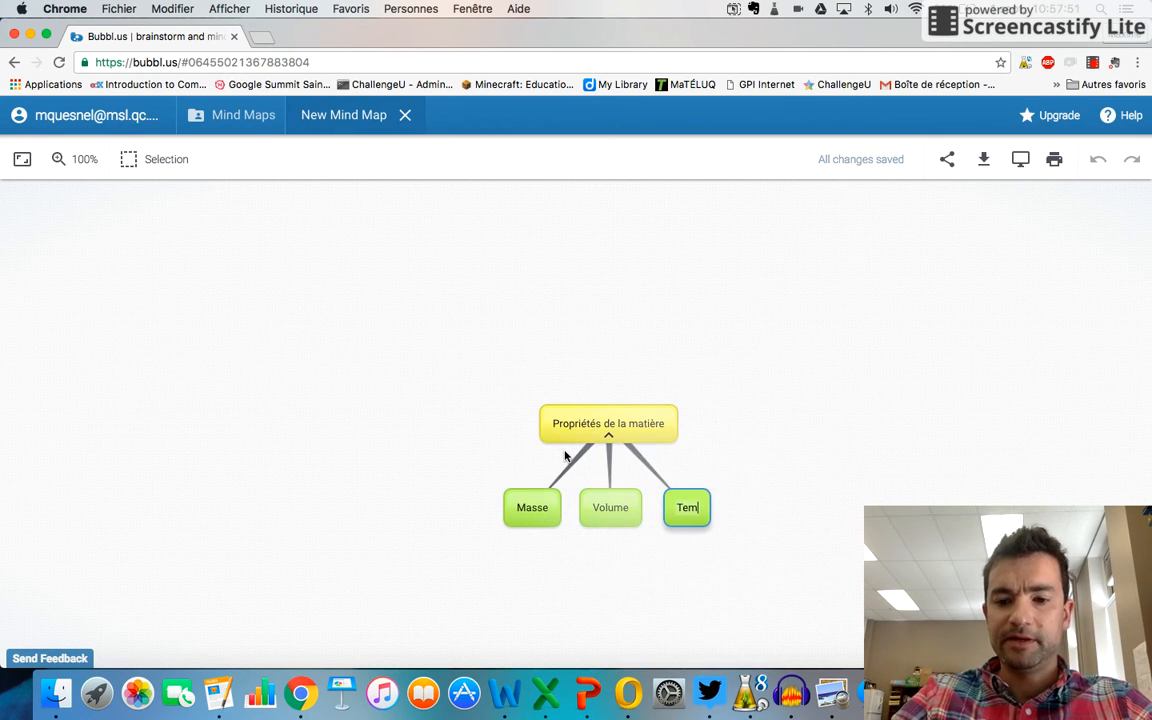
type("pérature")
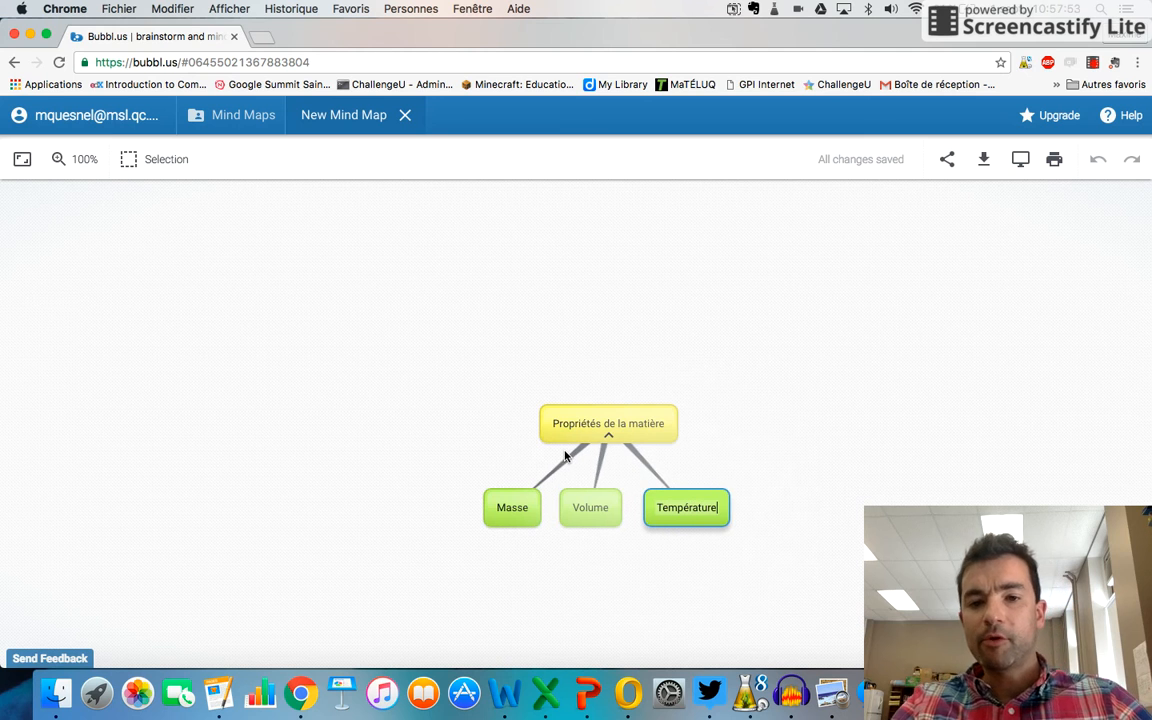
left_click(663, 398)
- Spread the child bubbles around the central one: Masse to its upper left, Volume below it and Température to its right
mouse_move(510, 500)
left_click_drag(510, 500, 309, 350)
left_click_drag(797, 566, 600, 575)
left_click_drag(858, 576, 1073, 477)
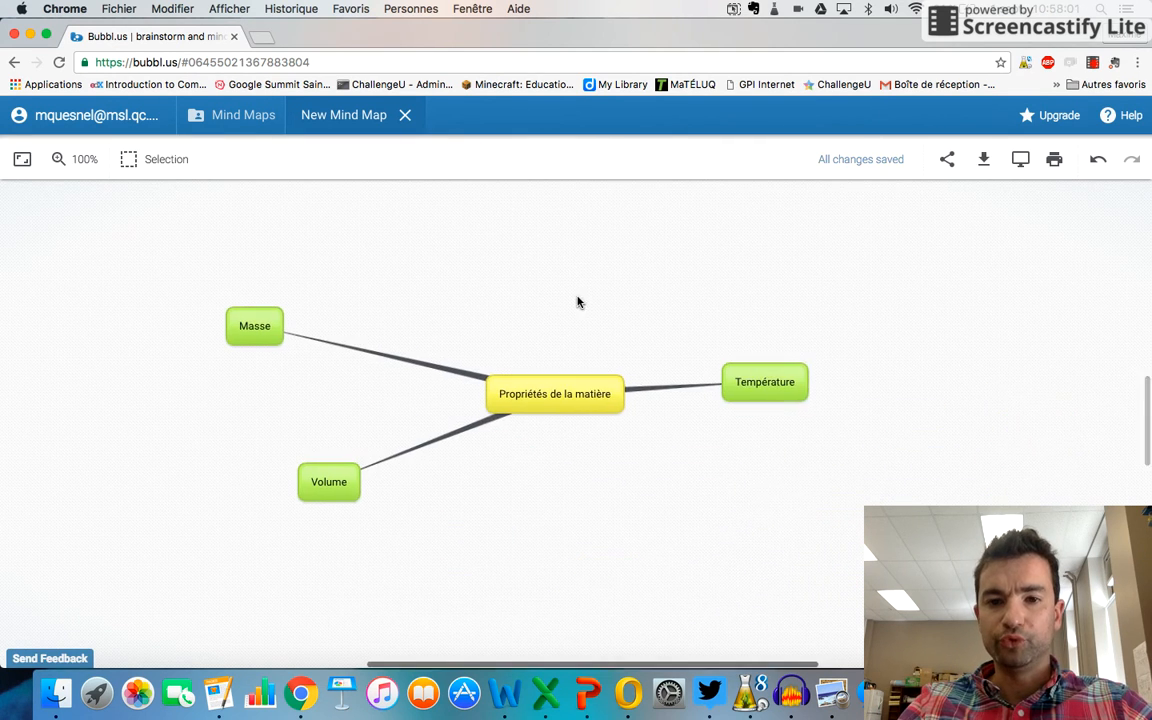
left_click_drag(339, 476, 483, 475)
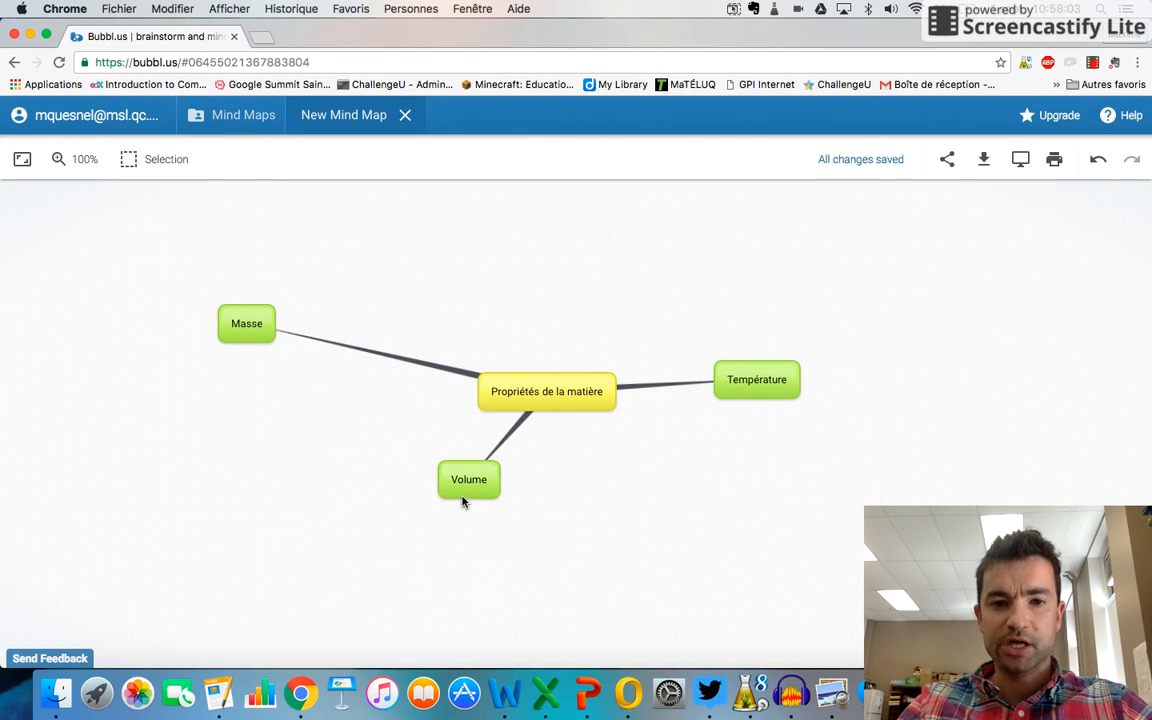
- Add three empty child bubbles under Volume and one empty child bubble under the rightmost of them
left_click(444, 508)
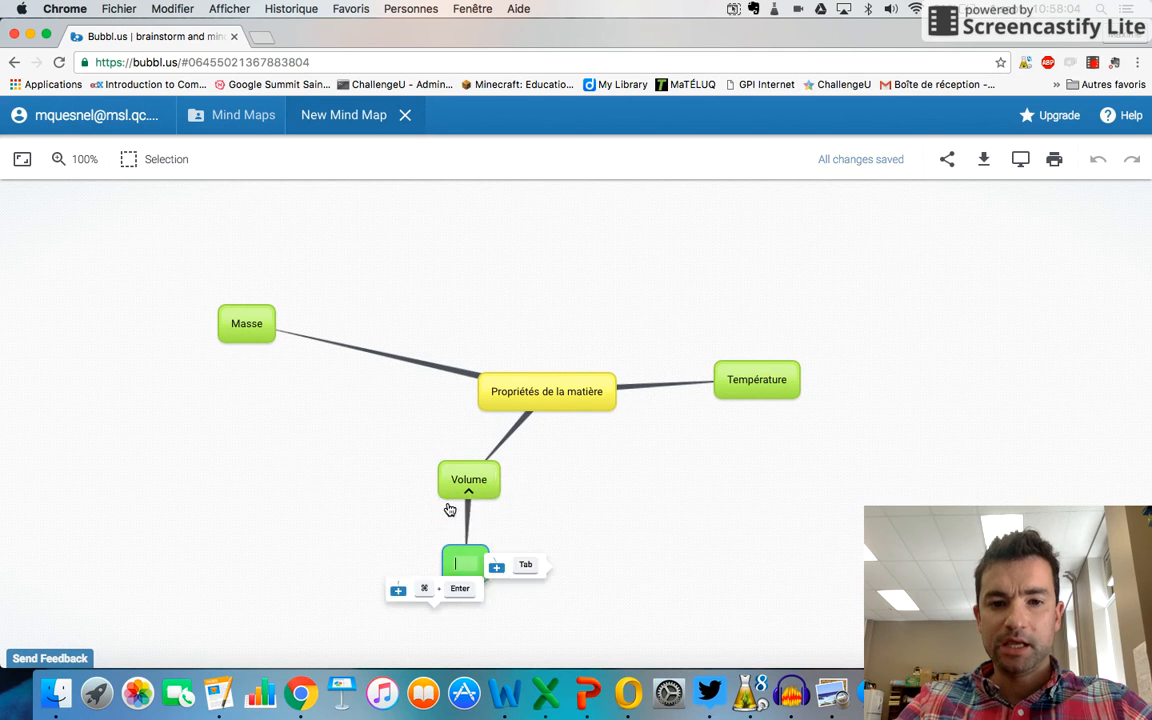
left_click(514, 563)
left_click(536, 564)
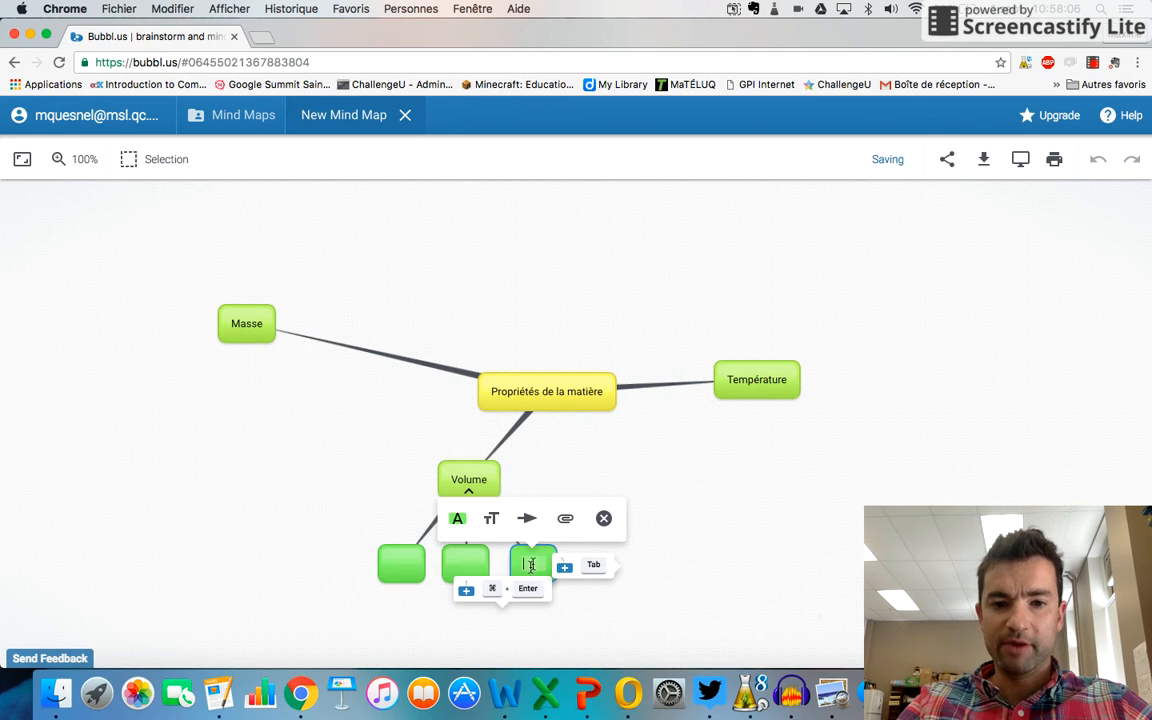
left_click(471, 592)
left_click(658, 563)
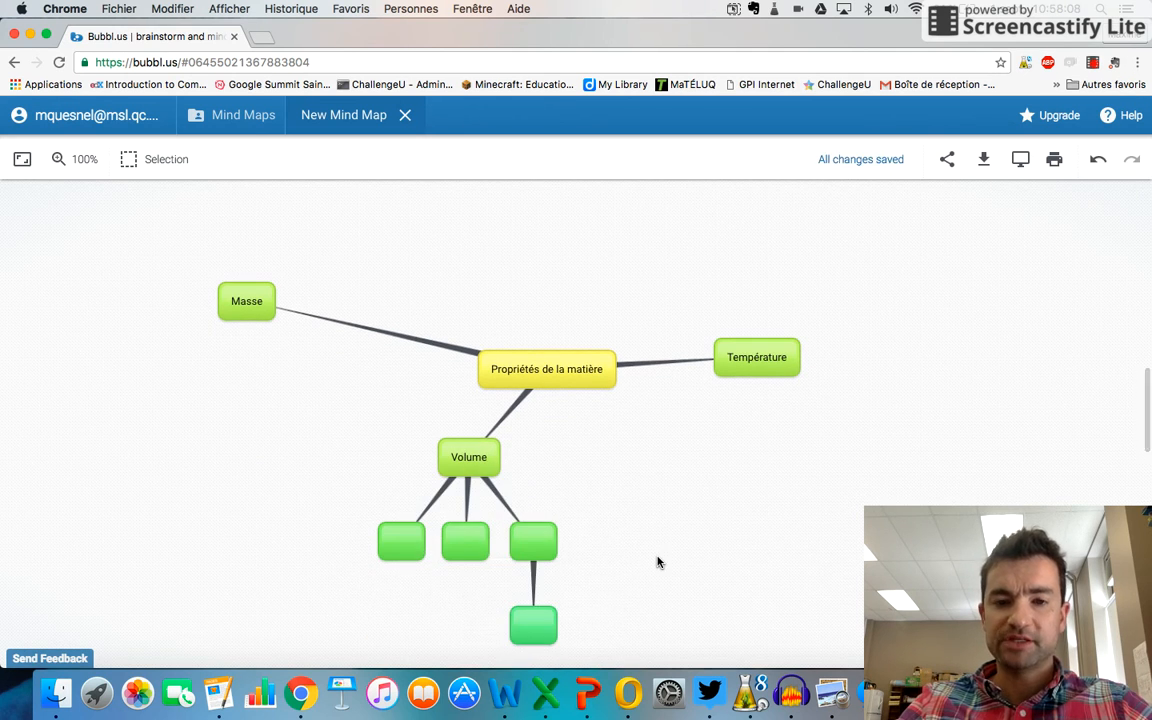
right_click(682, 498)
left_click(638, 453)
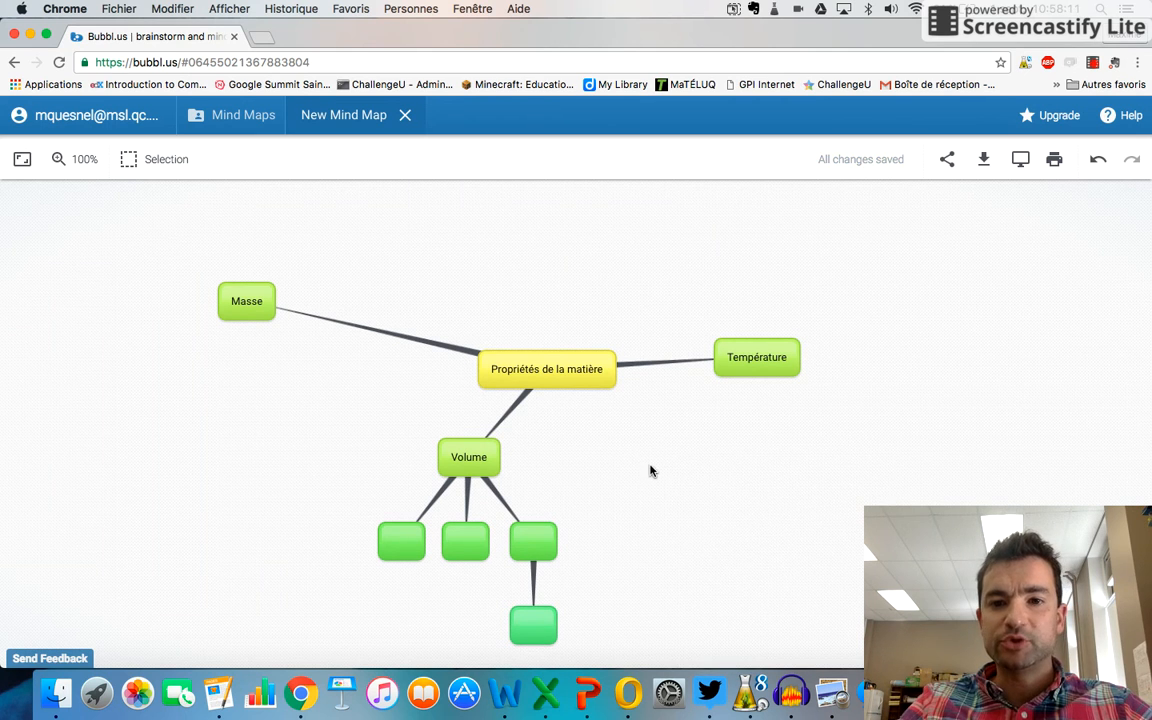
left_click_drag(650, 473, 650, 424)
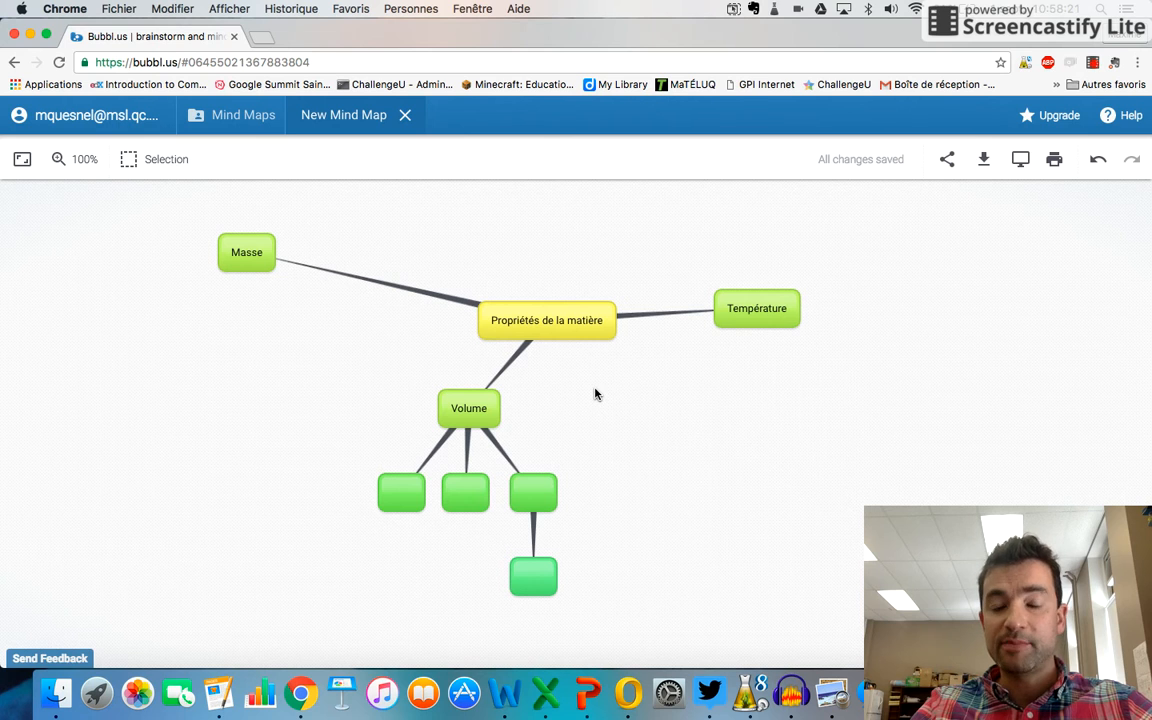
left_click_drag(622, 396, 586, 407)
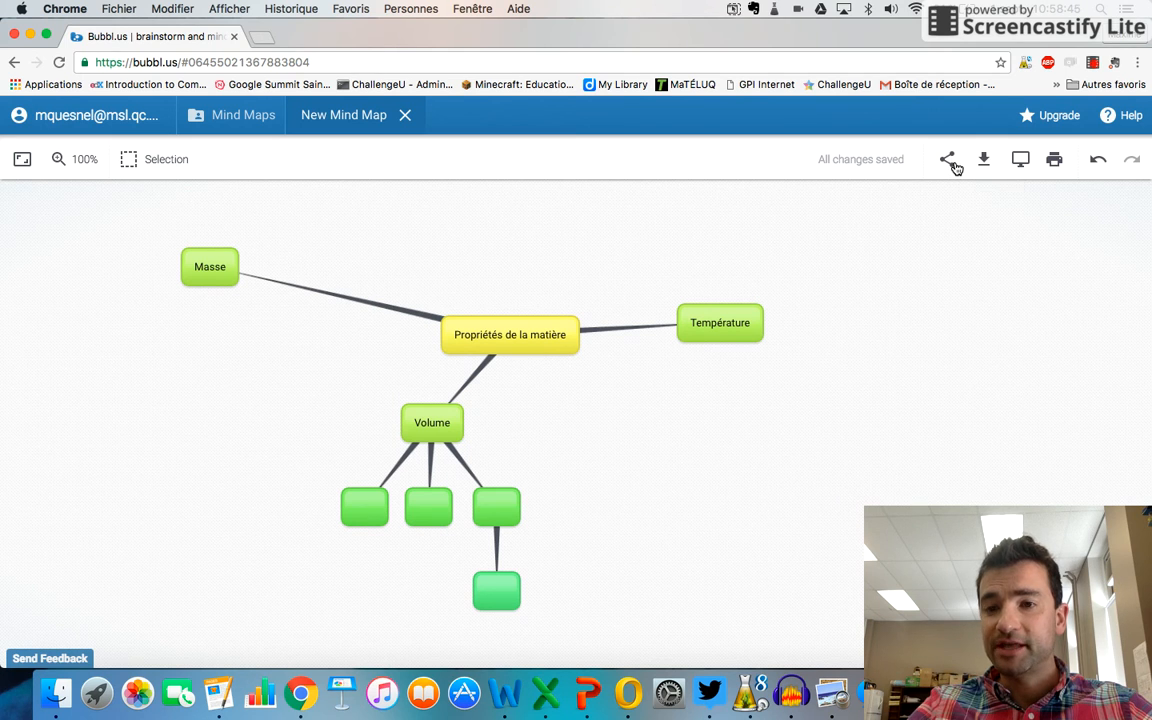
- Get the mind map's shareable read-only link, copy it and close the sharing dialog
left_click(948, 160)
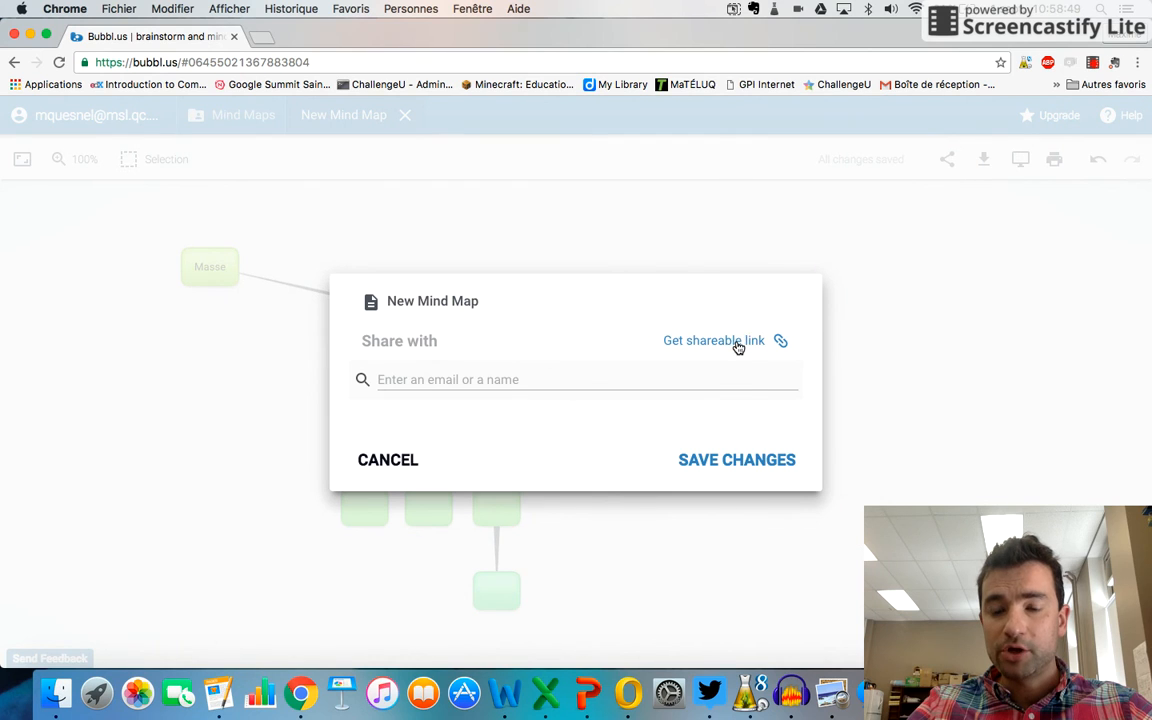
left_click(738, 345)
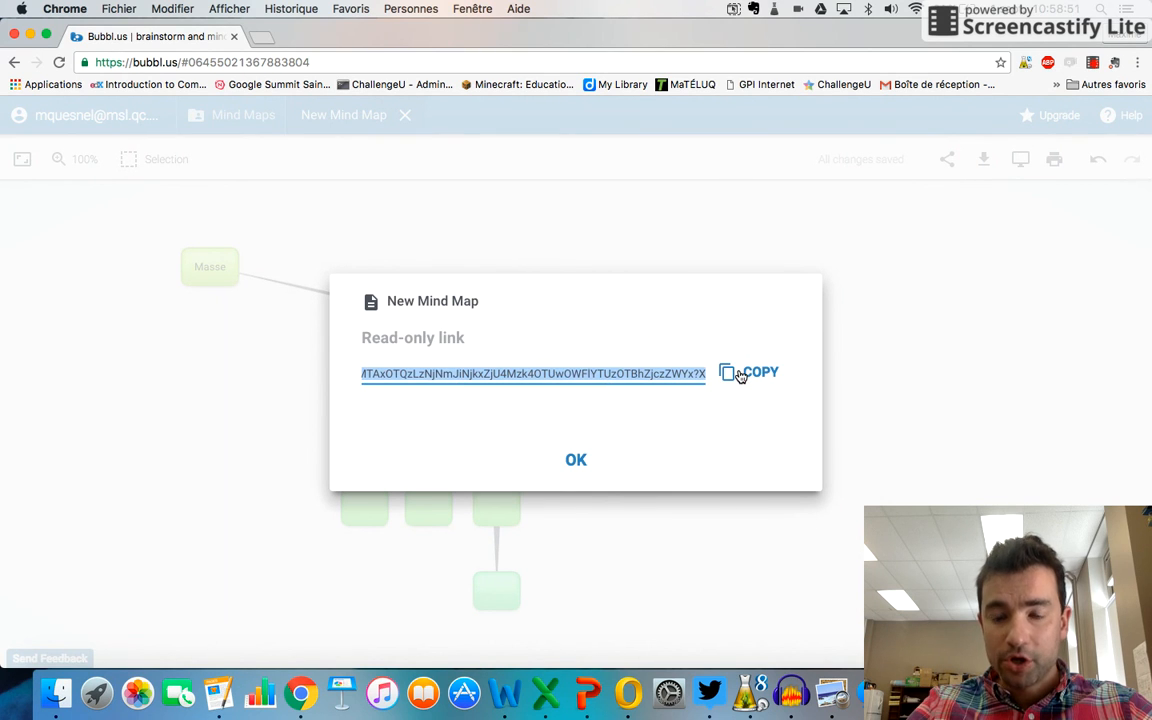
left_click(740, 375)
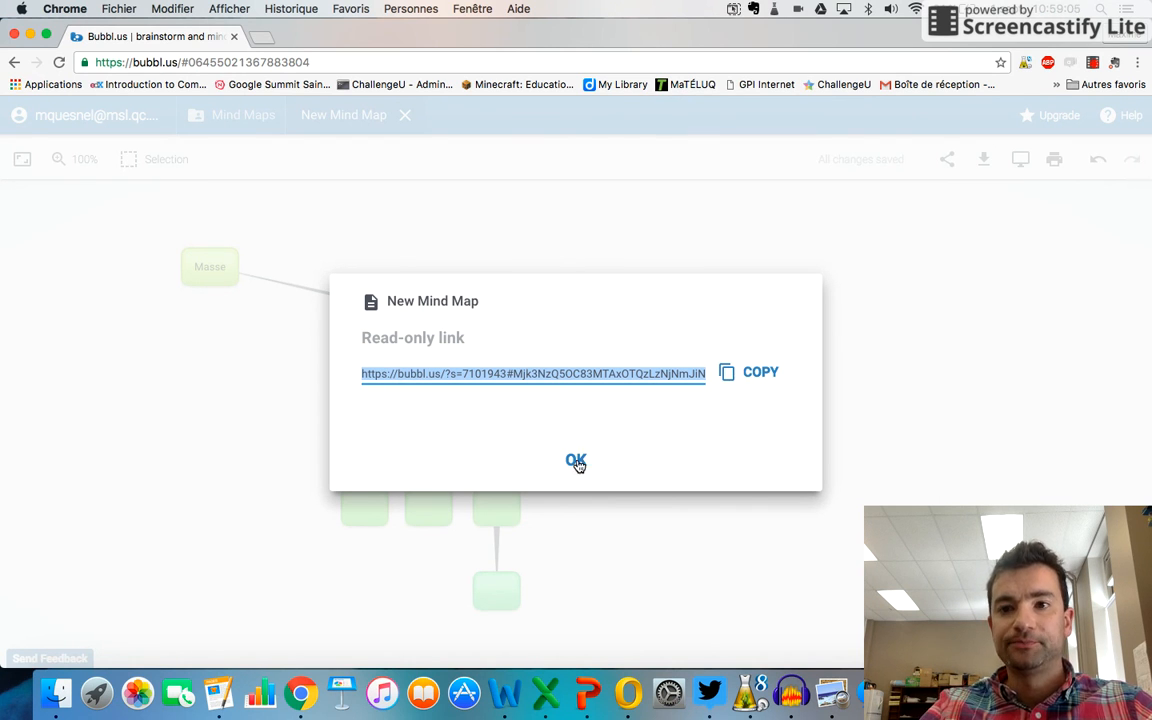
left_click(577, 461)
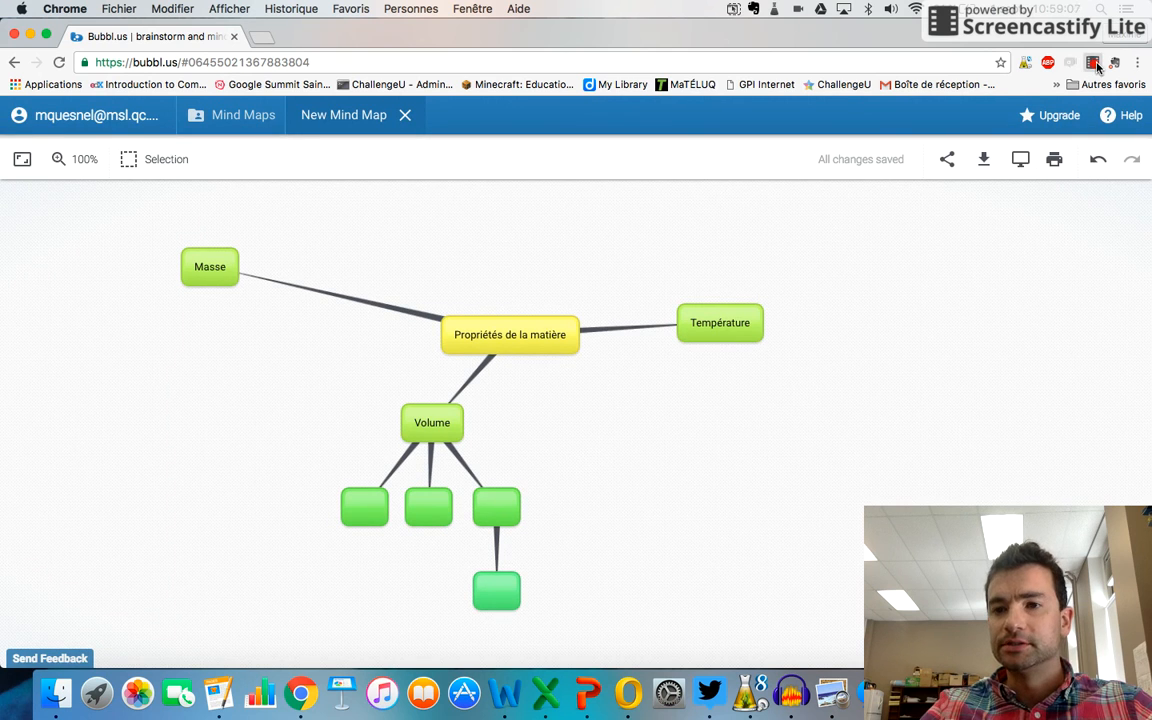